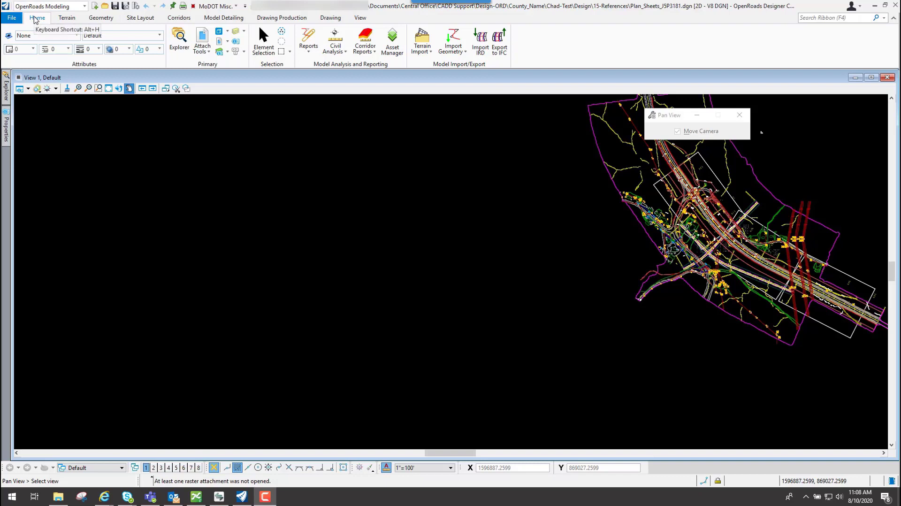
Step: Open the list of attached references and move its dialog lower over the drawing view
{"action": "left_click", "coordinate": [209, 52]}
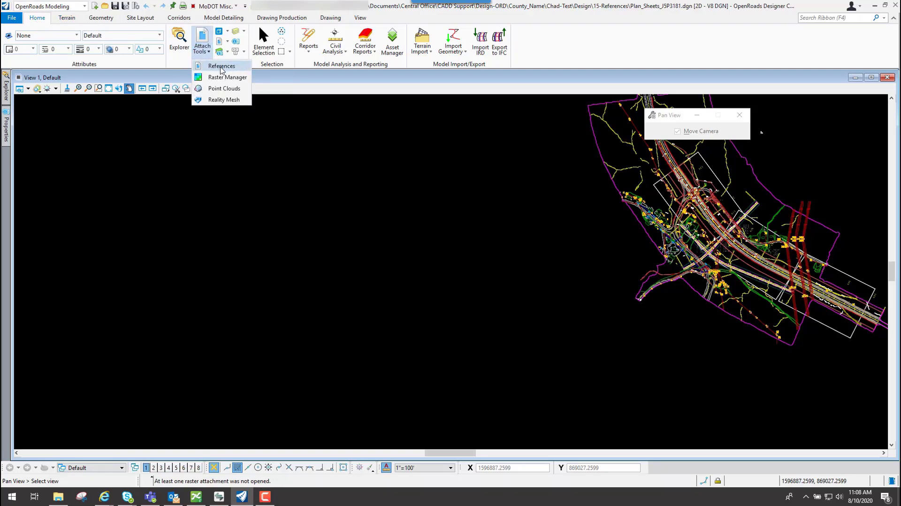
{"action": "left_click", "coordinate": [224, 67]}
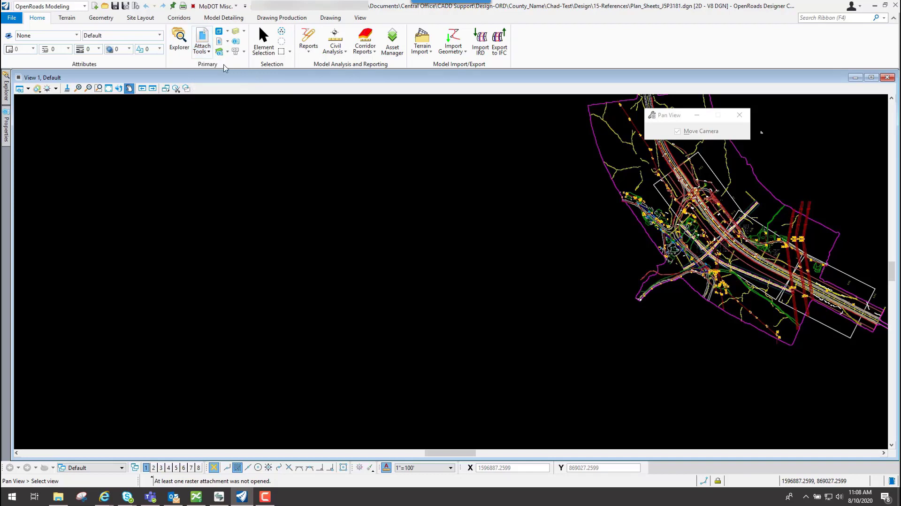
{"action": "left_click_drag", "start_coordinate": [275, 118], "coordinate": [280, 157]}
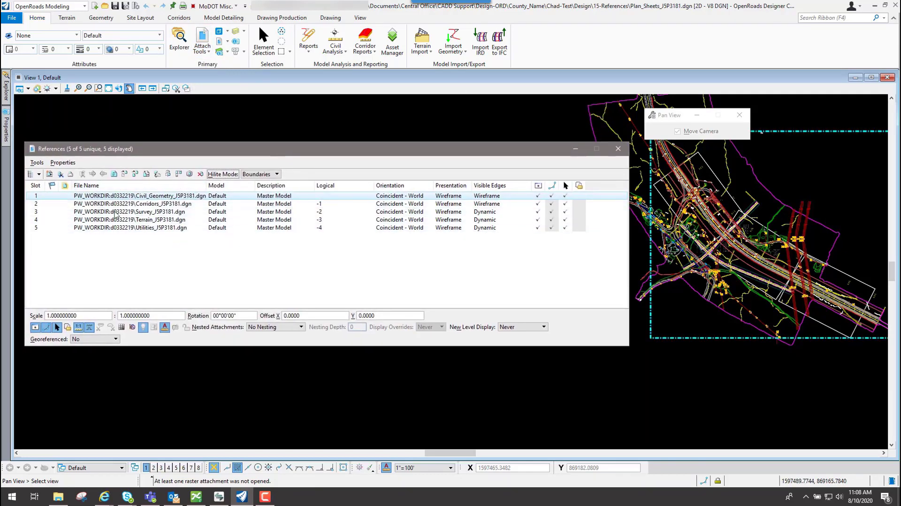
{"action": "left_click", "coordinate": [38, 163]}
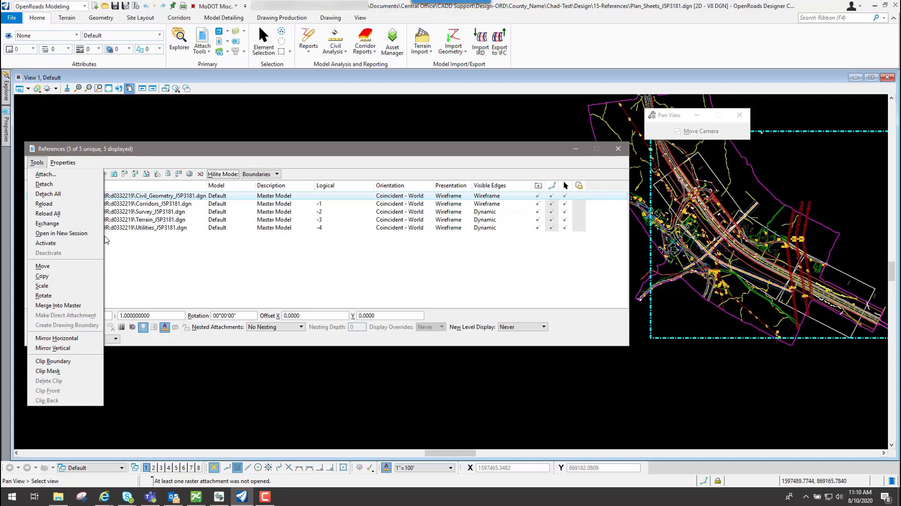
{"action": "left_click", "coordinate": [203, 267]}
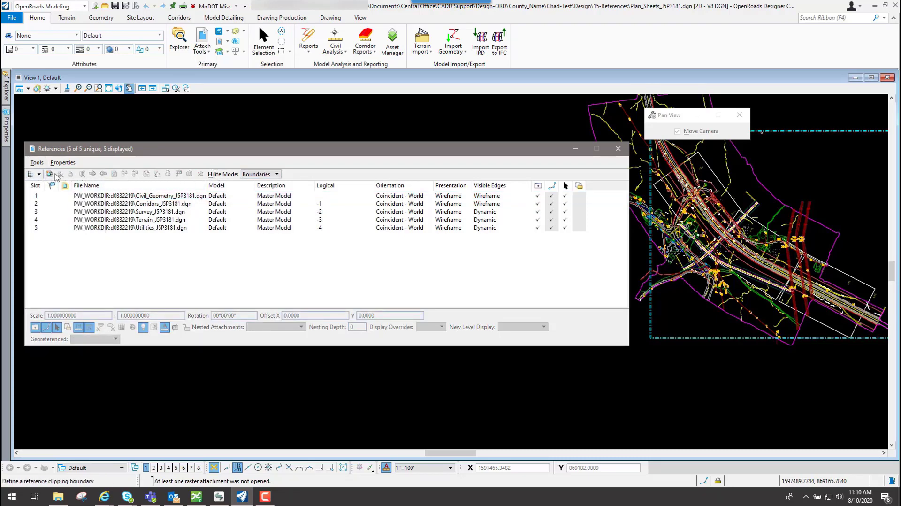
{"action": "left_click", "coordinate": [36, 162]}
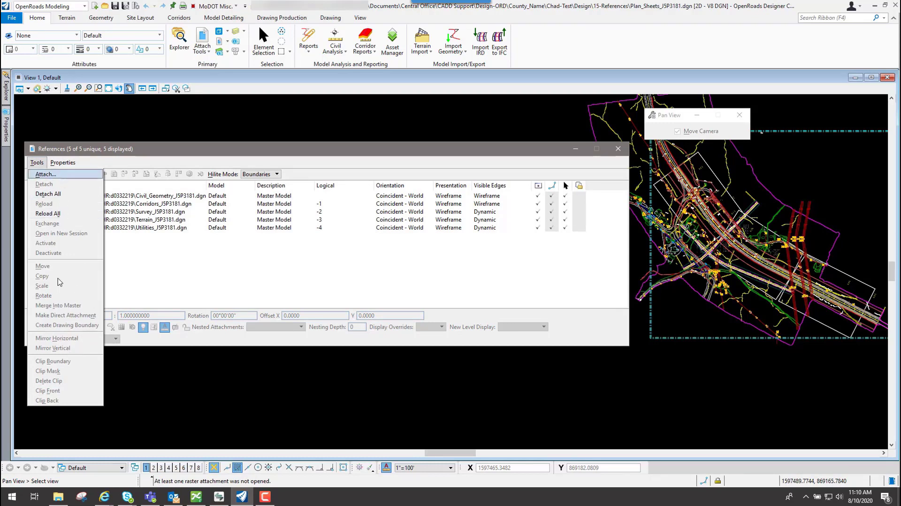
{"action": "left_click", "coordinate": [176, 267]}
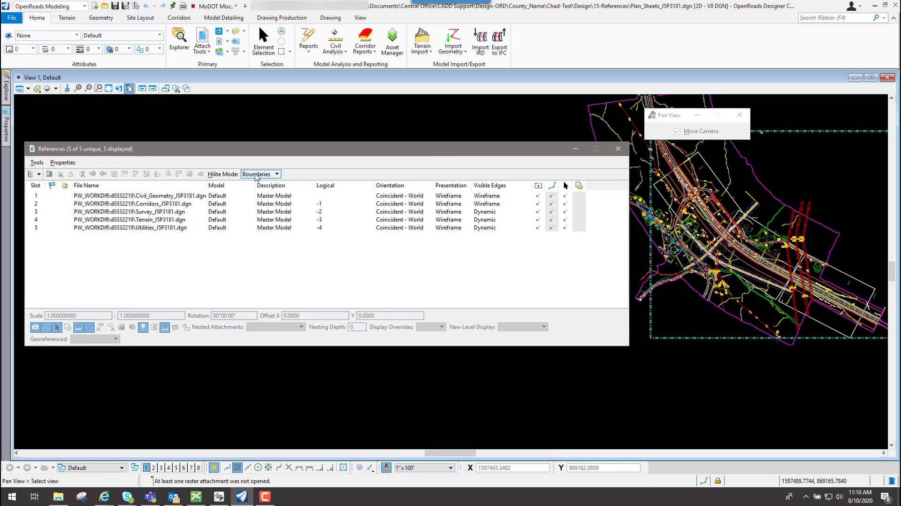
Step: Set the references' hilite mode to None and select each of the five attached files in turn
{"action": "left_click", "coordinate": [267, 176]}
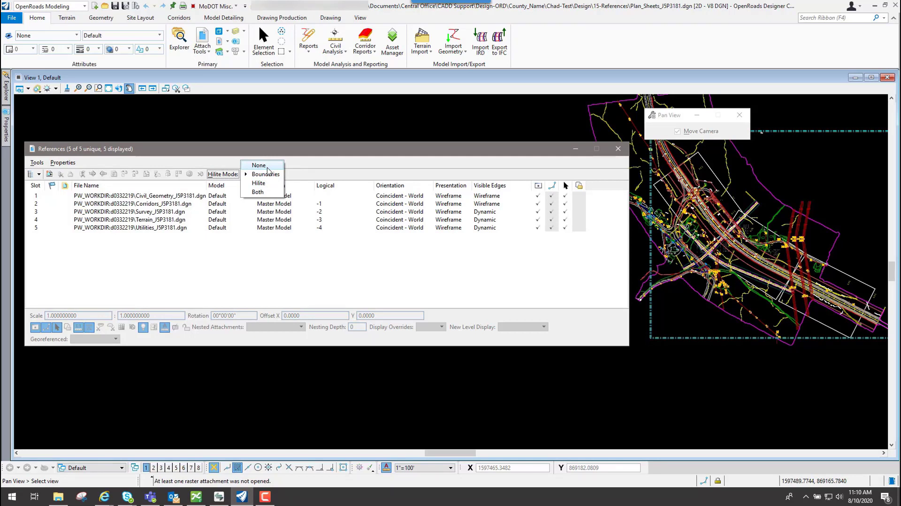
{"action": "left_click", "coordinate": [266, 167]}
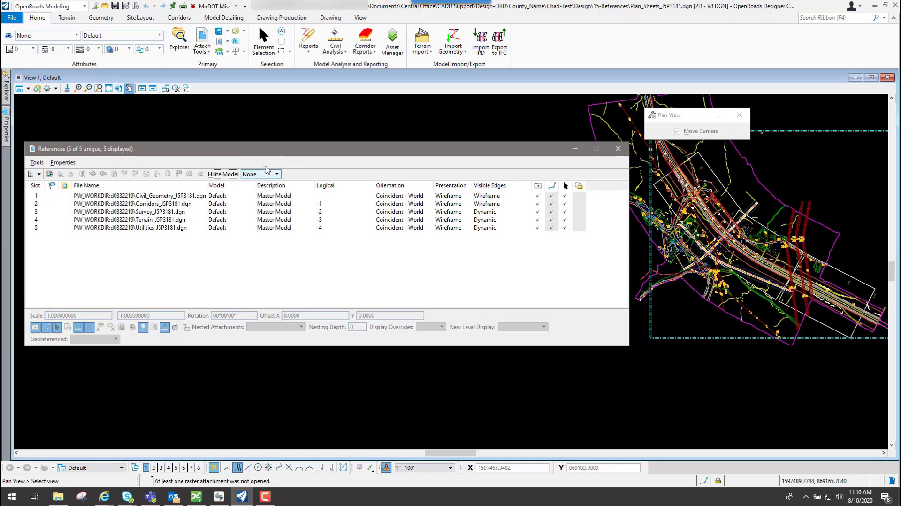
{"action": "left_click", "coordinate": [161, 197]}
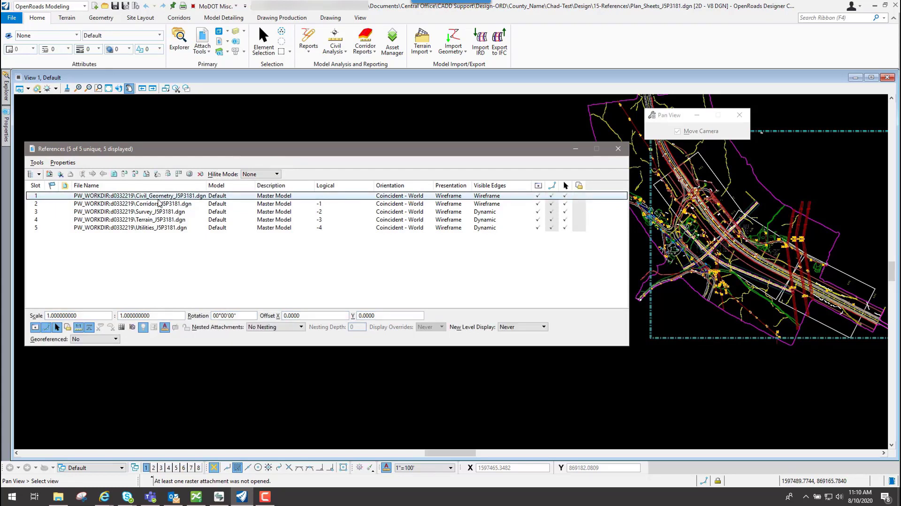
{"action": "left_click", "coordinate": [161, 205]}
{"action": "left_click", "coordinate": [161, 213]}
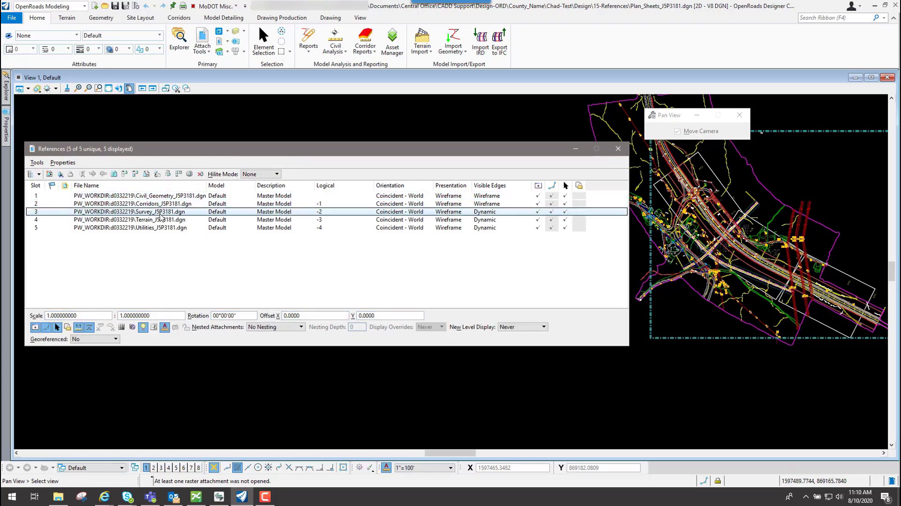
{"action": "left_click", "coordinate": [161, 220]}
{"action": "left_click", "coordinate": [161, 227]}
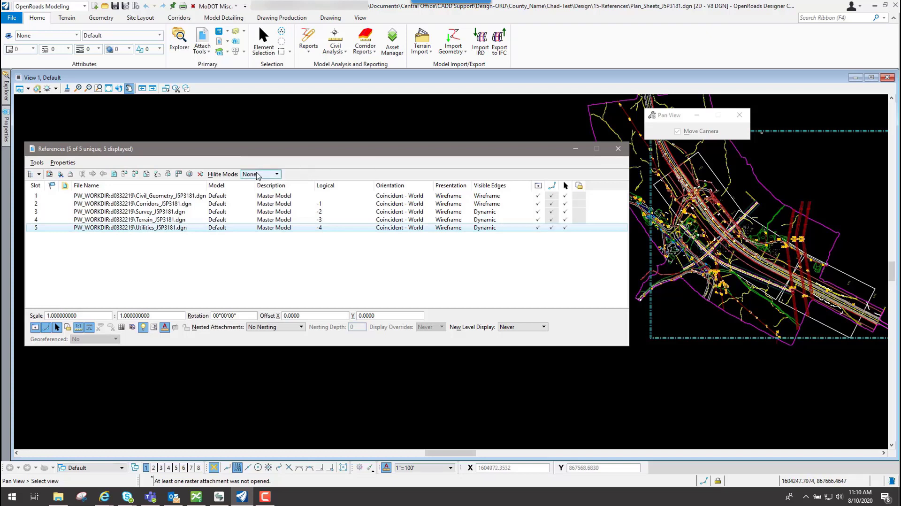
Step: Set the hilite mode to Boundaries and select the Corridors, Survey, Terrain and Utilities references to inspect their extents in the view
{"action": "left_click", "coordinate": [259, 174]}
{"action": "left_click", "coordinate": [266, 183]}
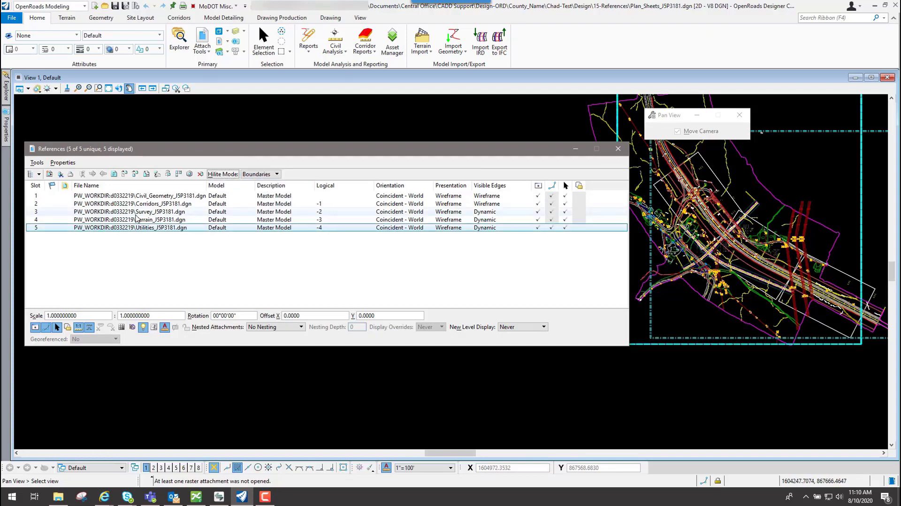
{"action": "left_click", "coordinate": [153, 203]}
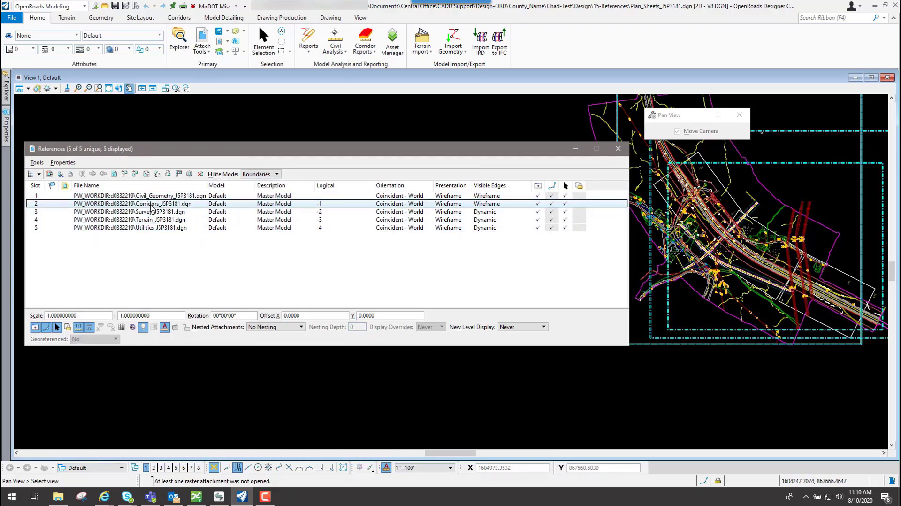
{"action": "left_click", "coordinate": [154, 212]}
{"action": "left_click", "coordinate": [152, 219]}
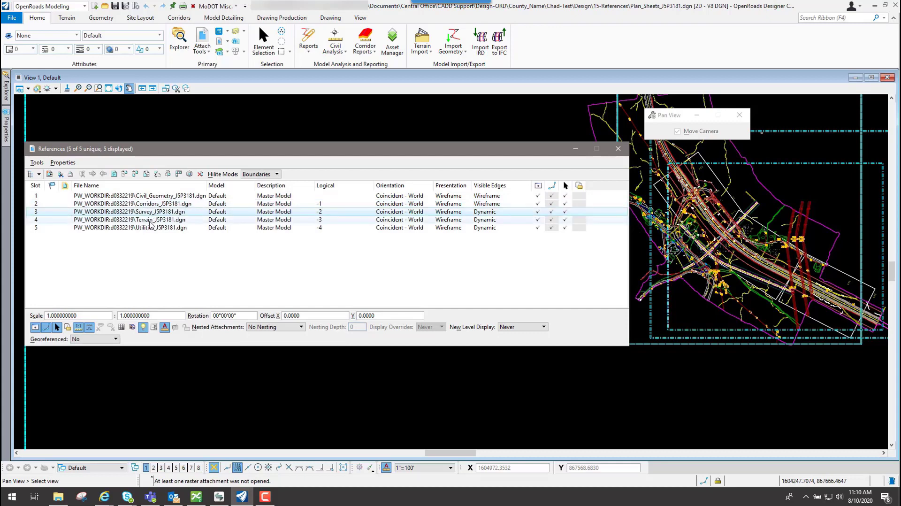
{"action": "left_click", "coordinate": [155, 229]}
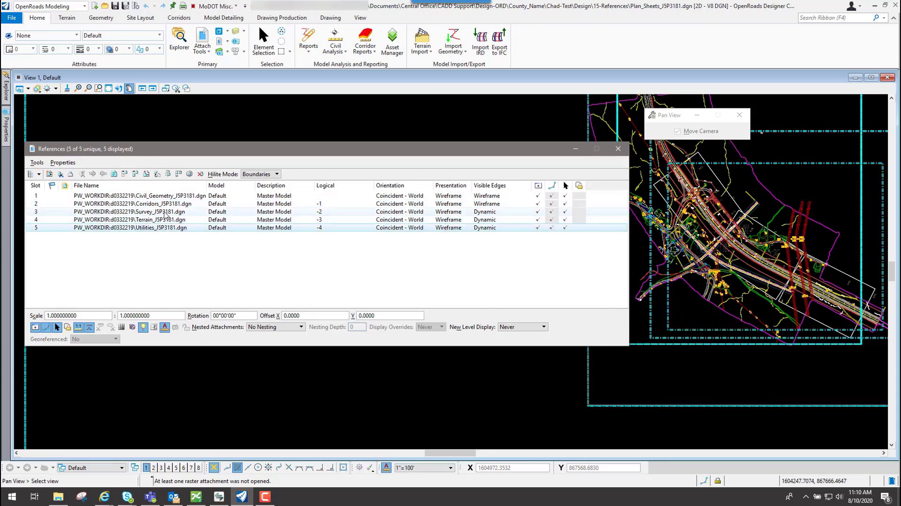
{"action": "left_click", "coordinate": [163, 212]}
{"action": "scroll", "coordinate": [468, 385], "scroll_direction": "down", "scroll_amount": 2}
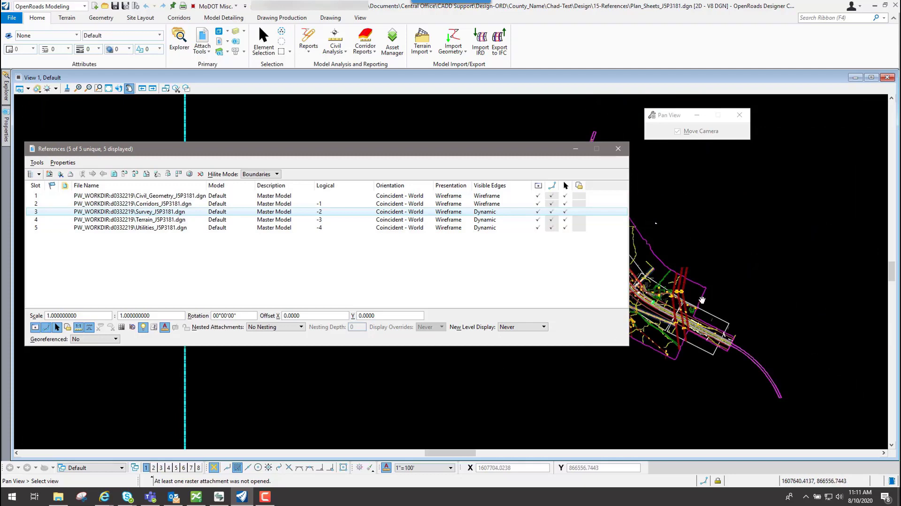
{"action": "scroll", "coordinate": [702, 299], "scroll_direction": "up", "scroll_amount": 2}
{"action": "scroll", "coordinate": [702, 300], "scroll_direction": "down", "scroll_amount": 3}
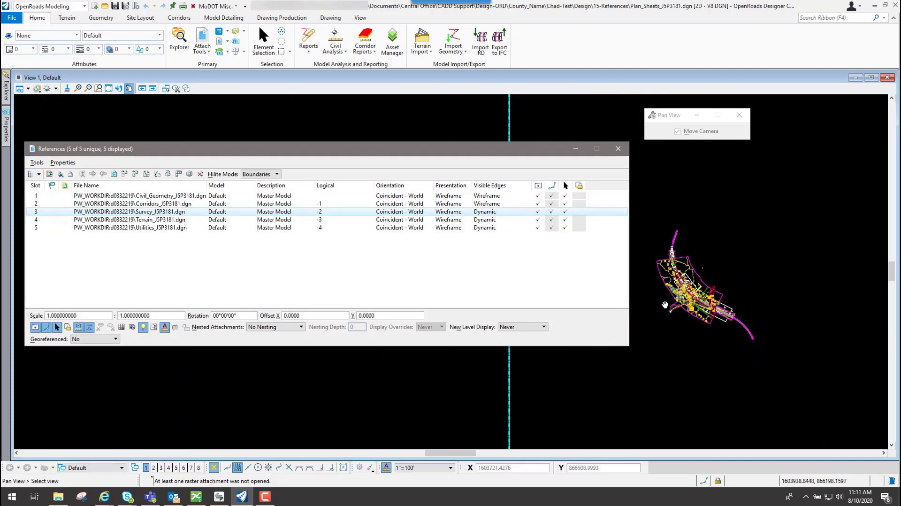
{"action": "scroll", "coordinate": [665, 305], "scroll_direction": "up", "scroll_amount": 2}
{"action": "scroll", "coordinate": [665, 305], "scroll_direction": "up", "scroll_amount": 2}
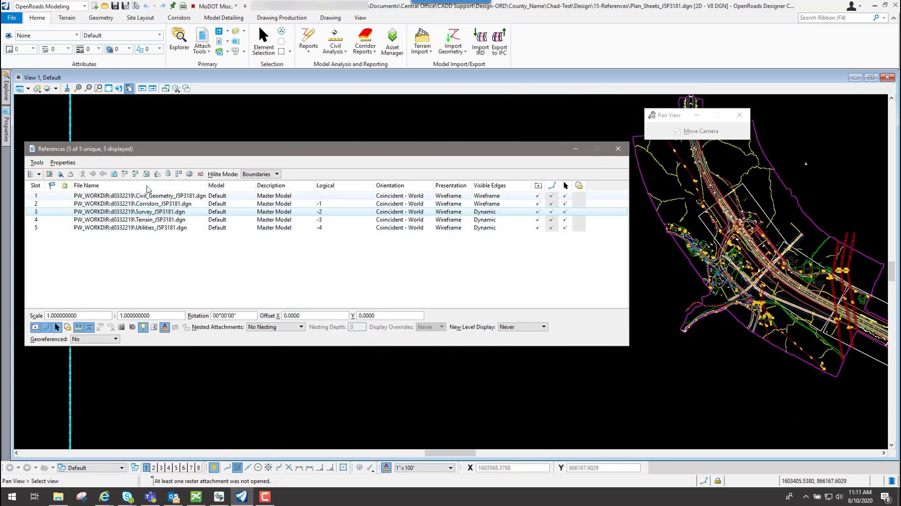
Step: Set the hilite mode to Hilite and select the Corridors, Civil_Geometry, Survey and Utilities references to inspect their elements in the drawing
{"action": "left_click", "coordinate": [270, 174]}
{"action": "left_click", "coordinate": [264, 183]}
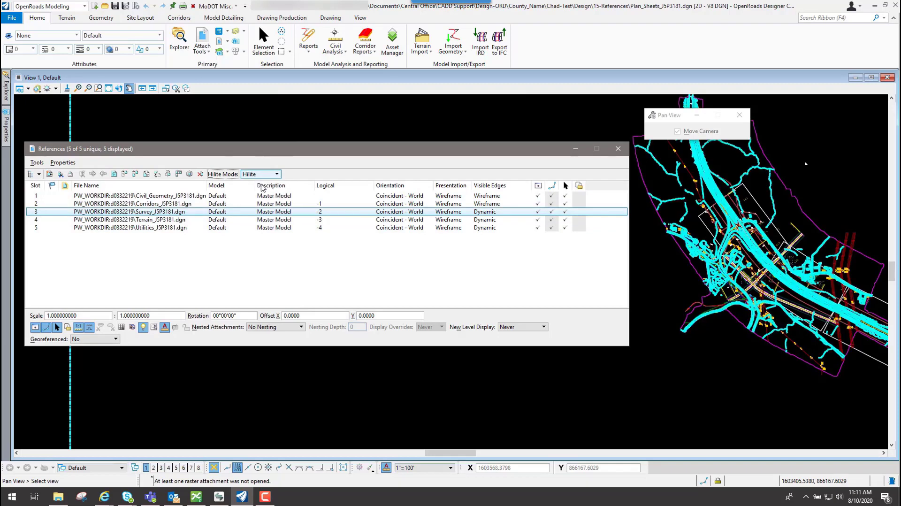
{"action": "left_click", "coordinate": [153, 204]}
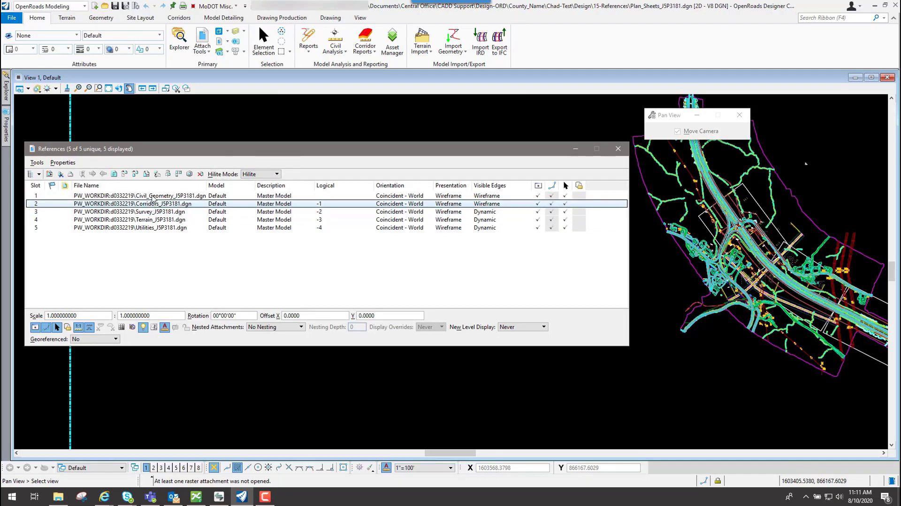
{"action": "left_click", "coordinate": [153, 197], "text": "shift"}
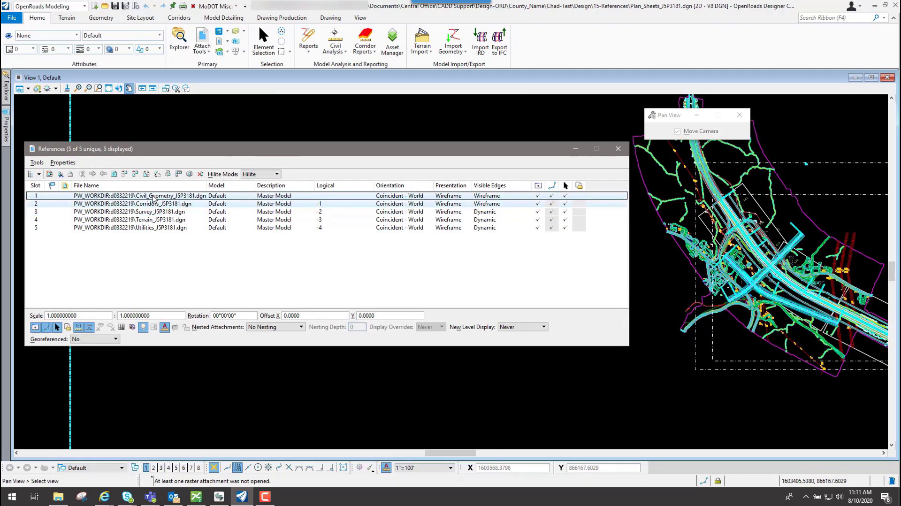
{"action": "left_click", "coordinate": [157, 228]}
{"action": "left_click", "coordinate": [140, 212]}
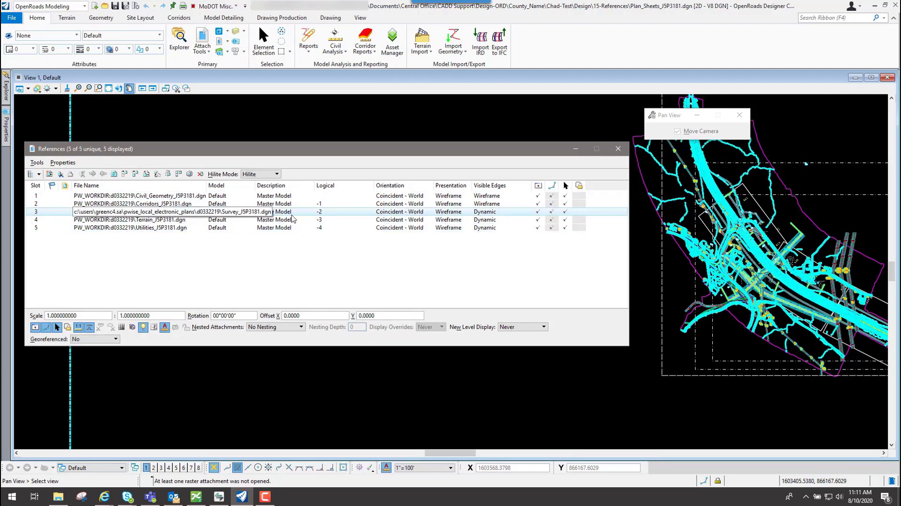
{"action": "scroll", "coordinate": [751, 231], "scroll_direction": "up", "scroll_amount": 3}
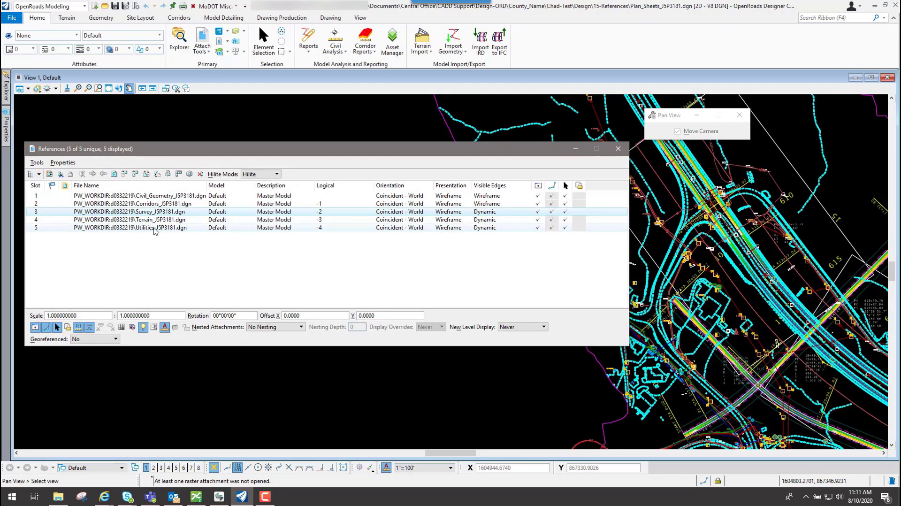
{"action": "left_click", "coordinate": [157, 205]}
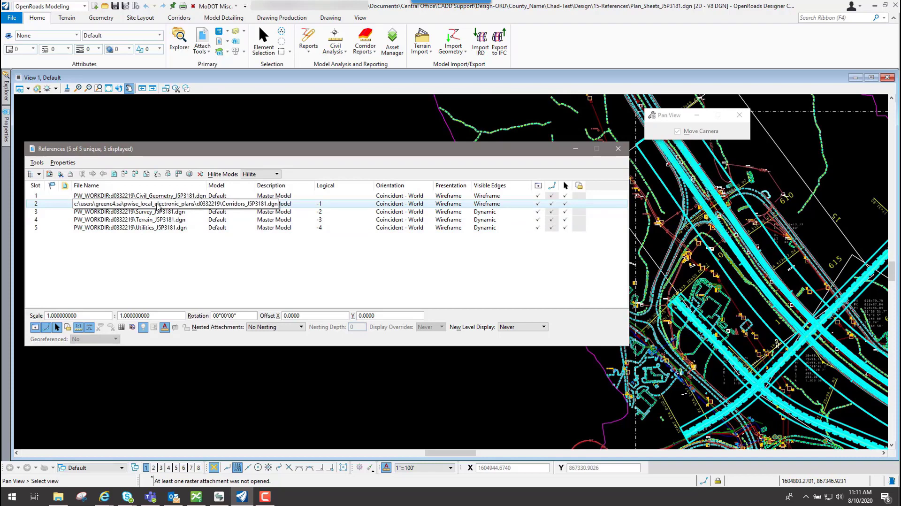
{"action": "left_click", "coordinate": [150, 227]}
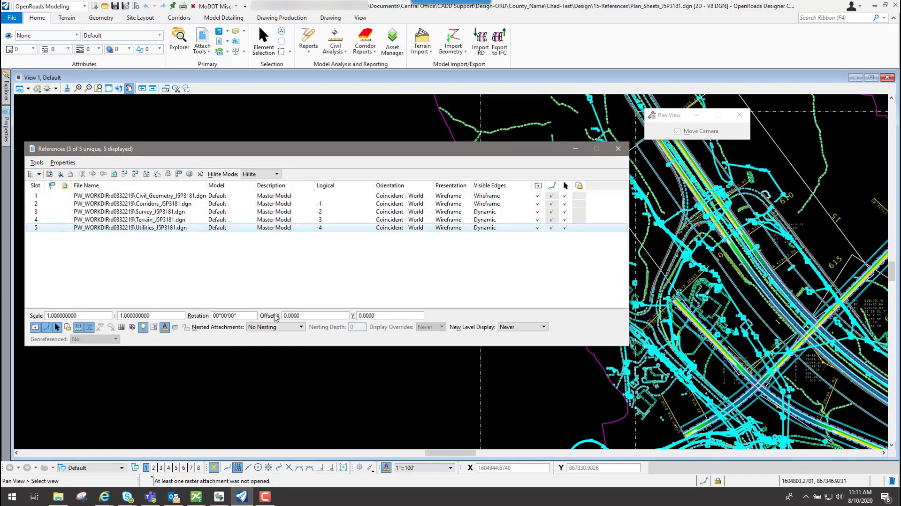
{"action": "scroll", "coordinate": [555, 383], "scroll_direction": "down", "scroll_amount": 1}
{"action": "scroll", "coordinate": [699, 289], "scroll_direction": "up", "scroll_amount": 2}
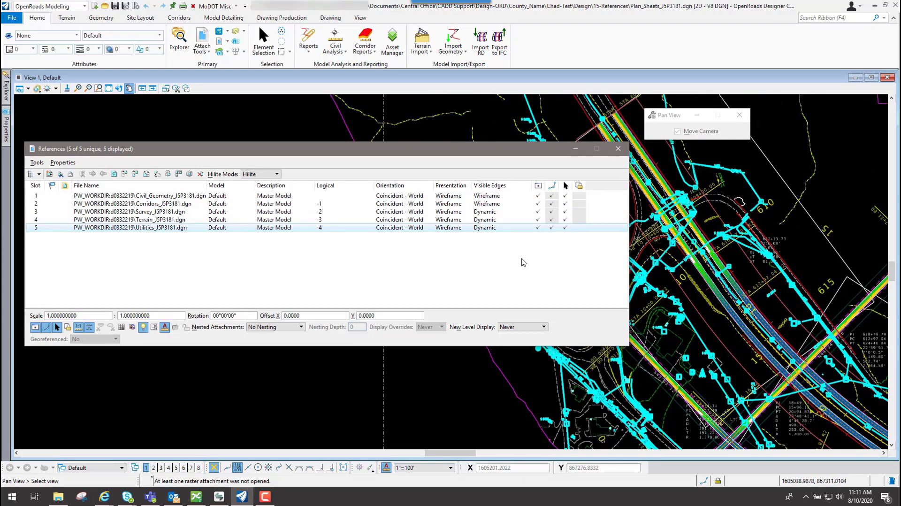
Step: Set the hilite mode to Both and select the Civil_Geometry reference to inspect its boundary and alignment elements
{"action": "left_click", "coordinate": [261, 174]}
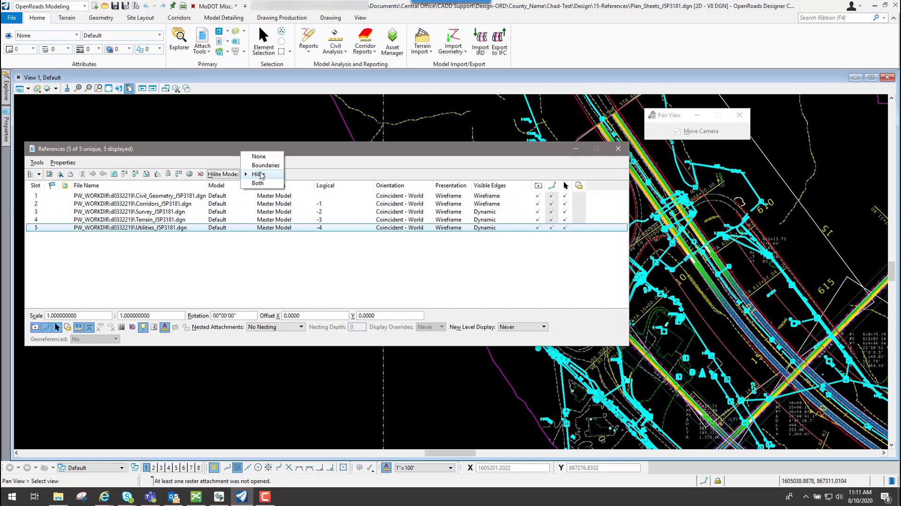
{"action": "left_click", "coordinate": [258, 183]}
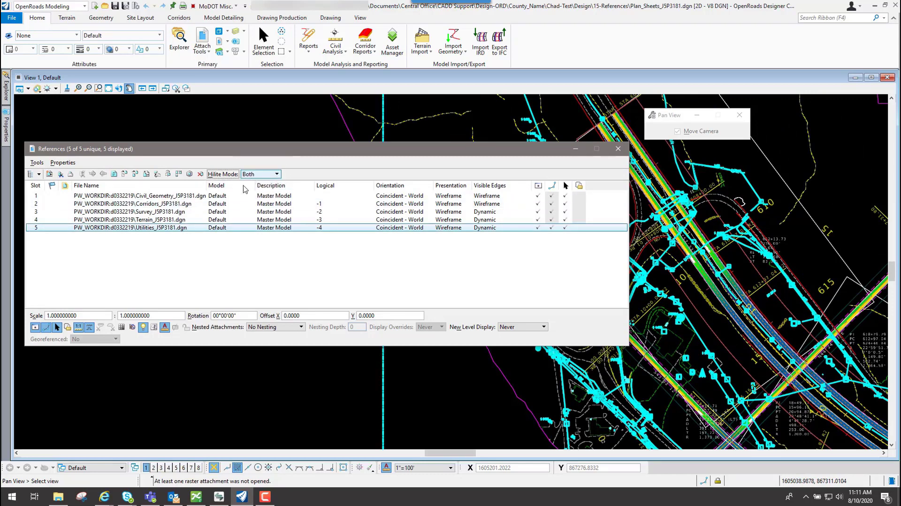
{"action": "left_click", "coordinate": [159, 199]}
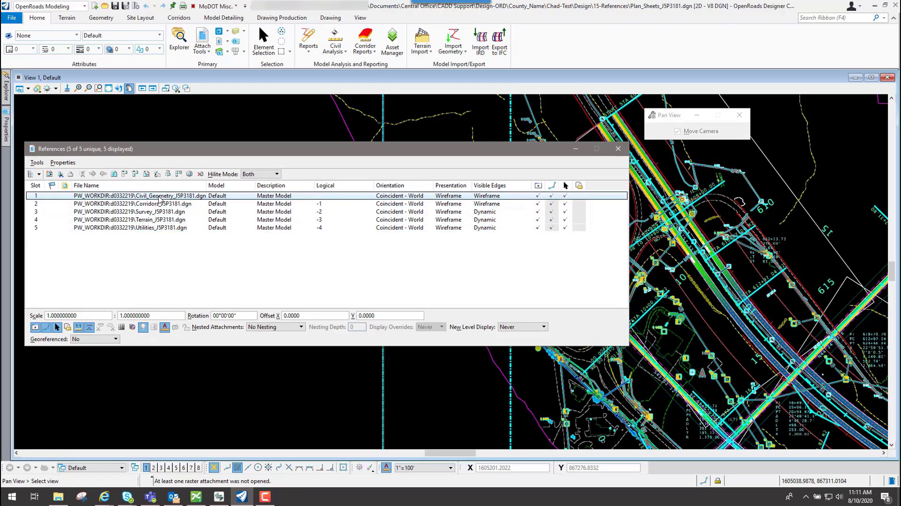
{"action": "scroll", "coordinate": [670, 240], "scroll_direction": "up", "scroll_amount": 4}
{"action": "scroll", "coordinate": [670, 245], "scroll_direction": "down", "scroll_amount": 4}
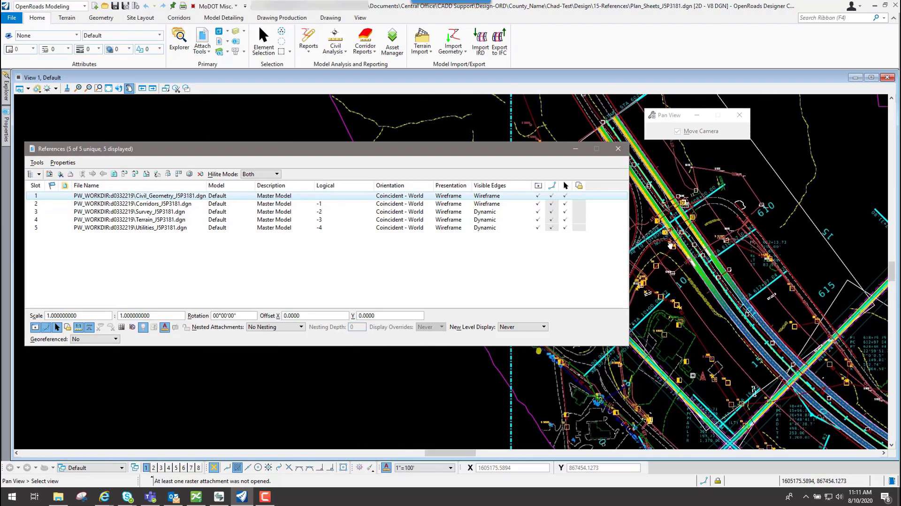
{"action": "scroll", "coordinate": [670, 245], "scroll_direction": "up", "scroll_amount": 3}
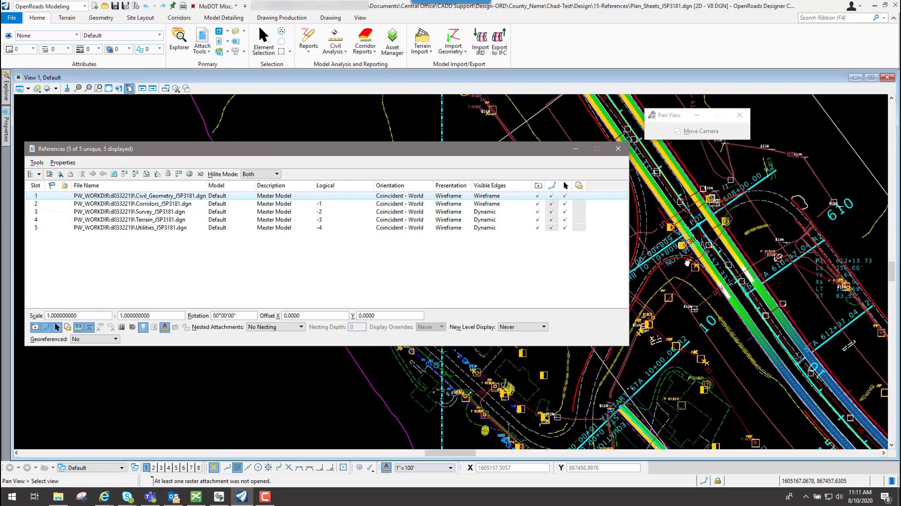
{"action": "scroll", "coordinate": [688, 263], "scroll_direction": "up", "scroll_amount": 4}
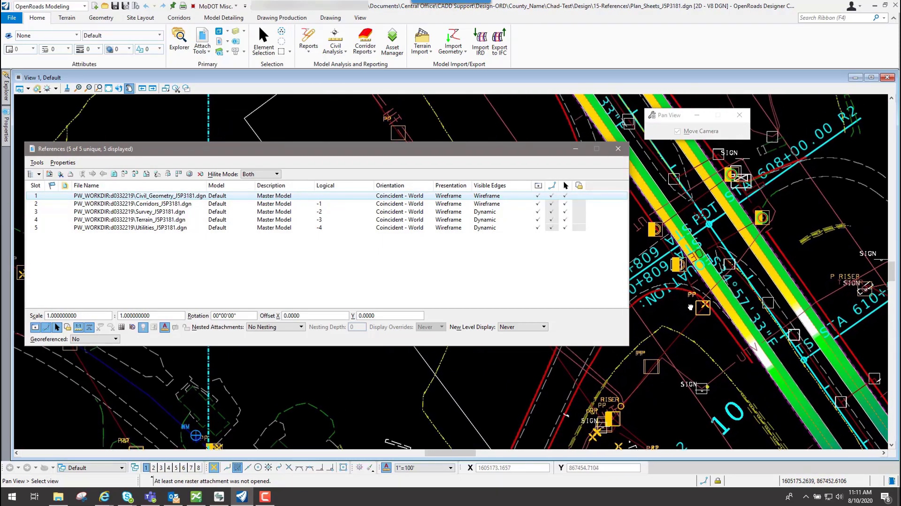
{"action": "middle_click_drag", "start_coordinate": [690, 307], "coordinate": [683, 308]}
{"action": "middle_click", "coordinate": [682, 306]}
{"action": "middle_click", "coordinate": [683, 306]}
{"action": "scroll", "coordinate": [734, 206], "scroll_direction": "up", "scroll_amount": 4}
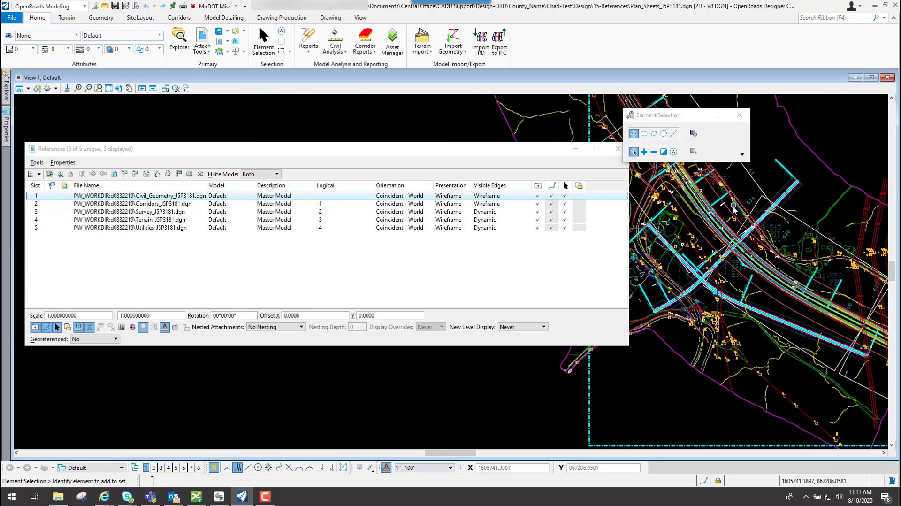
{"action": "scroll", "coordinate": [734, 208], "scroll_direction": "up", "scroll_amount": 3}
Step: Set the references' hilite mode to None and select the Corridors reference in the list of attached files
{"action": "left_click", "coordinate": [252, 176]}
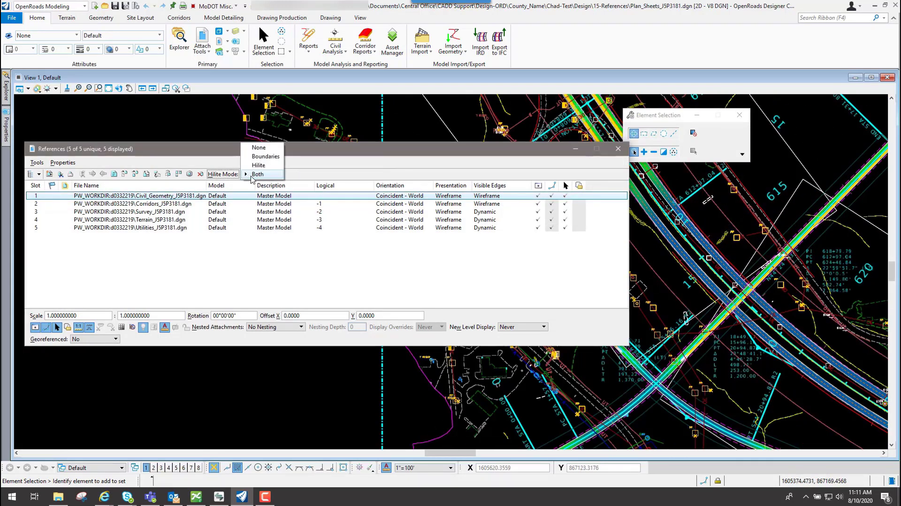
{"action": "left_click", "coordinate": [253, 146]}
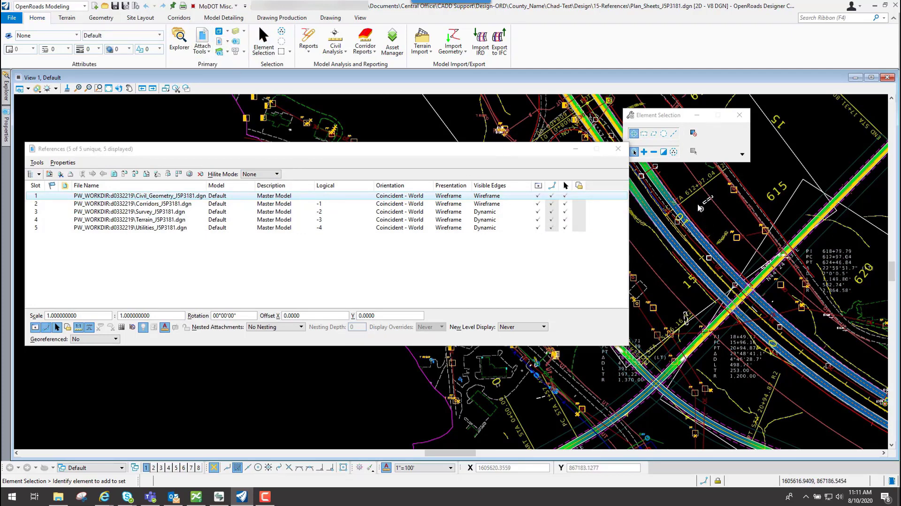
{"action": "scroll", "coordinate": [688, 189], "scroll_direction": "up", "scroll_amount": 2}
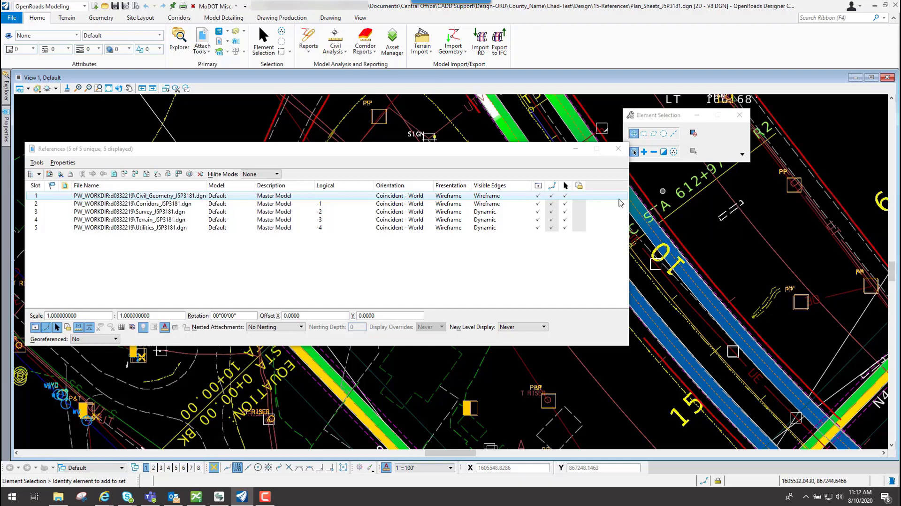
{"action": "left_click", "coordinate": [218, 271]}
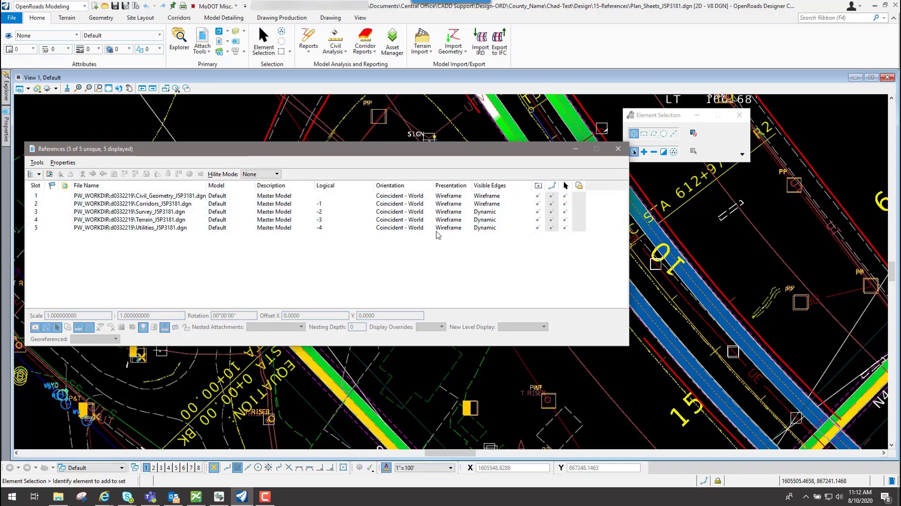
{"action": "left_click", "coordinate": [262, 204]}
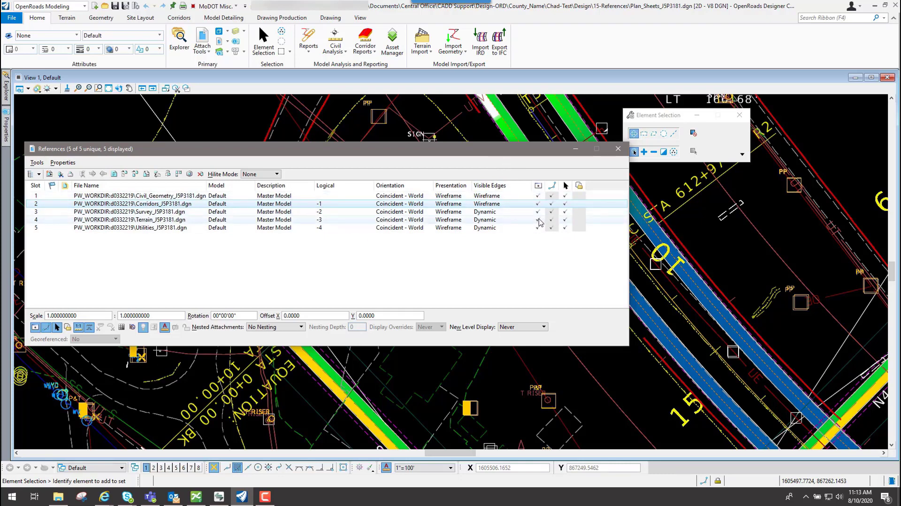
Step: Turn off the display of the Survey and Civil_Geometry references, and turn both back on
{"action": "left_click", "coordinate": [160, 213]}
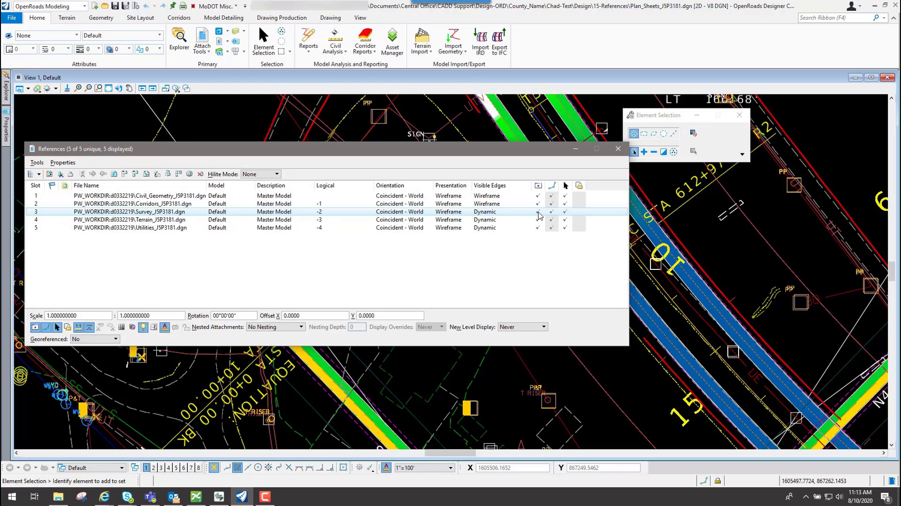
{"action": "left_click", "coordinate": [539, 213]}
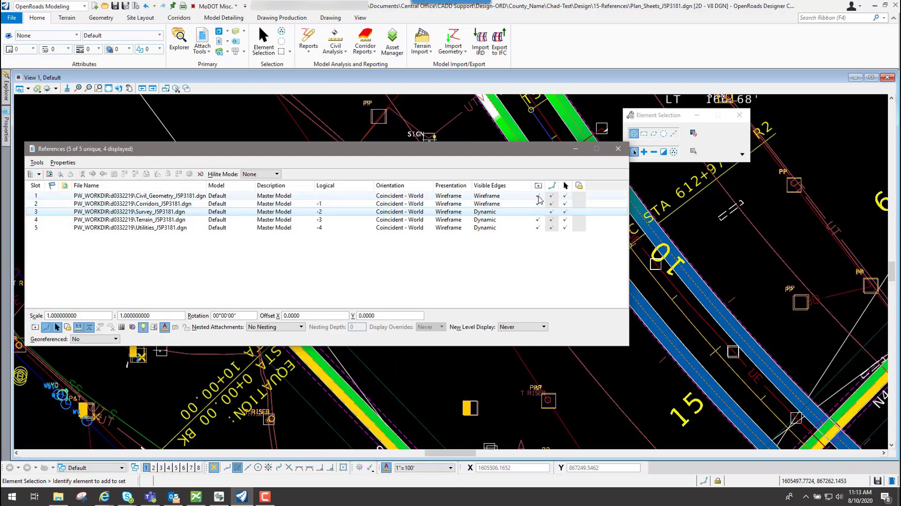
{"action": "left_click", "coordinate": [538, 196]}
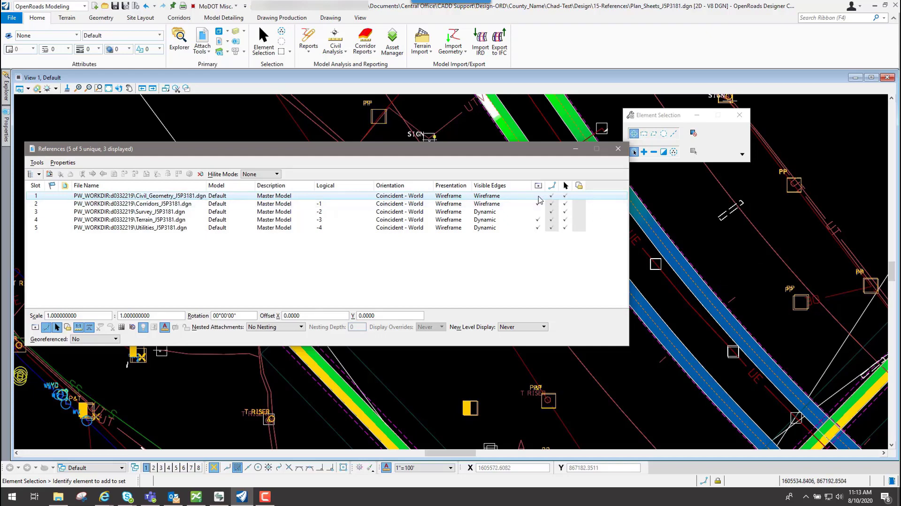
{"action": "left_click", "coordinate": [538, 196]}
{"action": "left_click", "coordinate": [538, 212]}
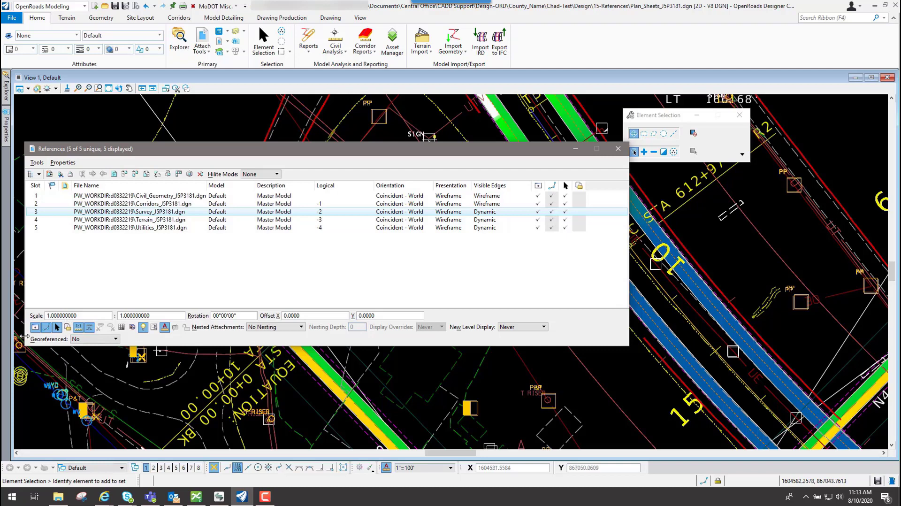
Step: Select the Survey reference and toggle its Display setting off and on again
{"action": "left_click", "coordinate": [149, 214]}
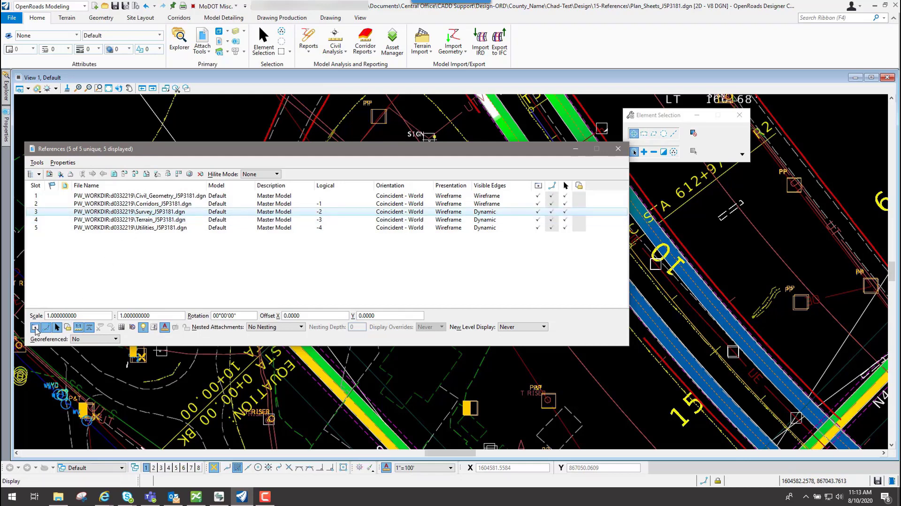
{"action": "left_click", "coordinate": [35, 328]}
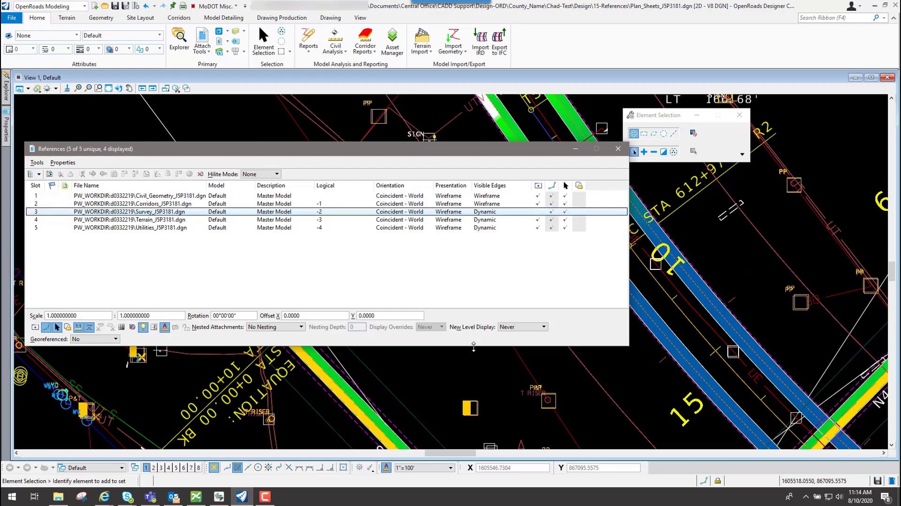
{"action": "left_click", "coordinate": [35, 328]}
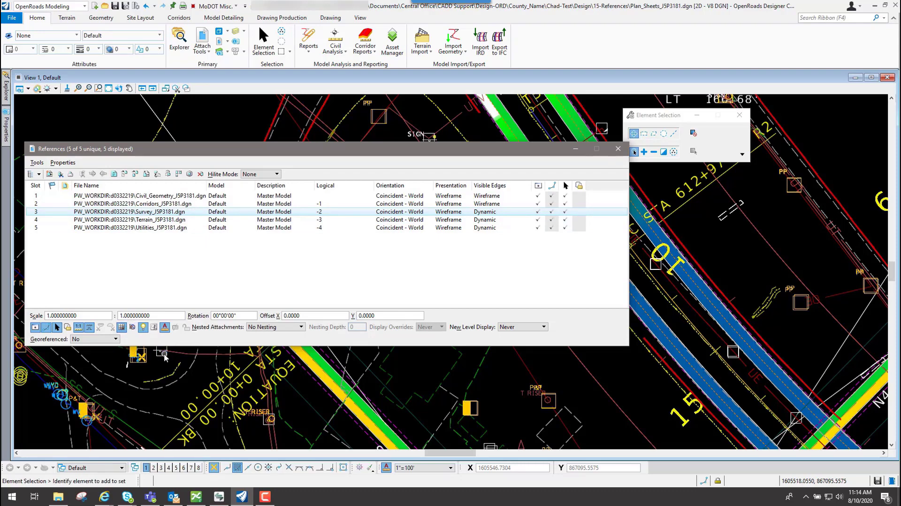
{"action": "mouse_move", "coordinate": [164, 356]}
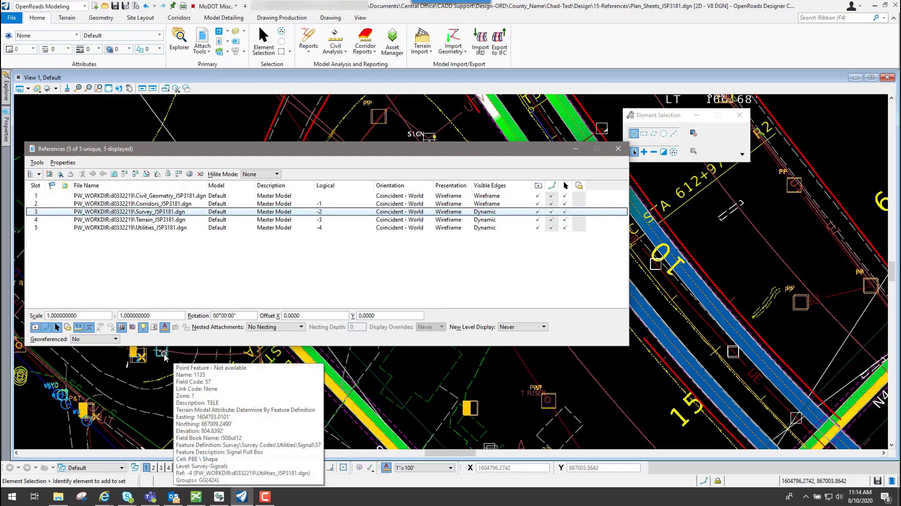